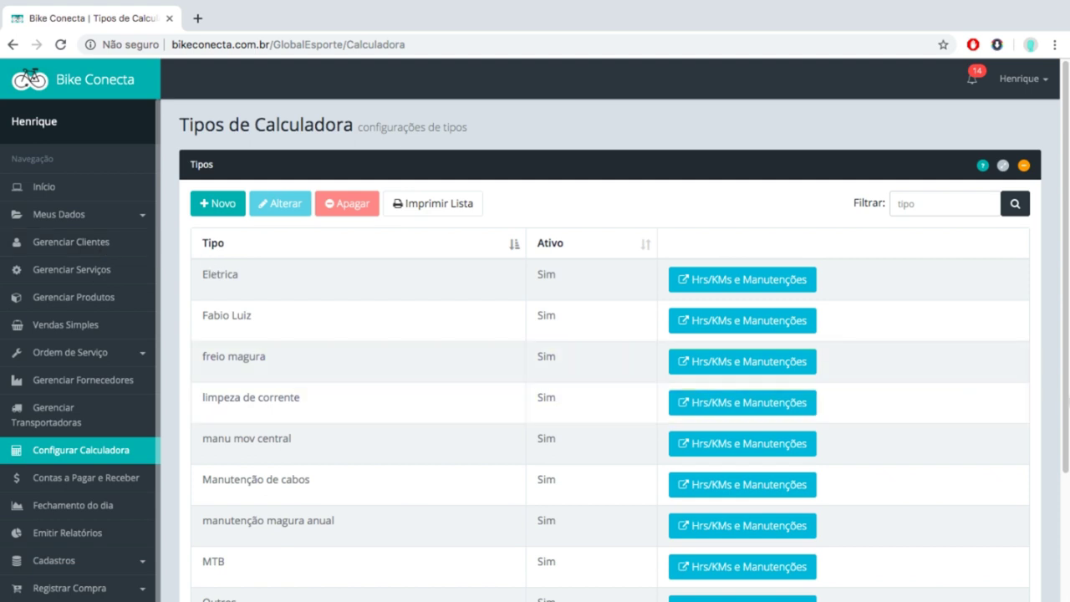
Create a new active calculator type named "shock traseiro", then save and close it
{"action": "scroll", "coordinate": [1057, 334], "scroll_direction": "down", "scroll_amount": 1}
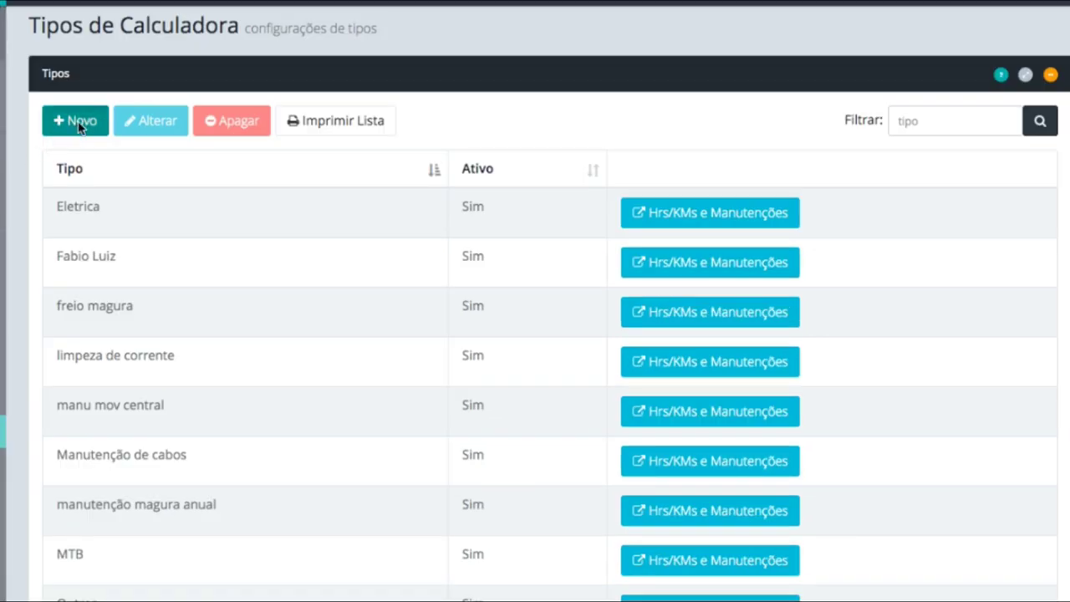
{"action": "left_click", "coordinate": [77, 122]}
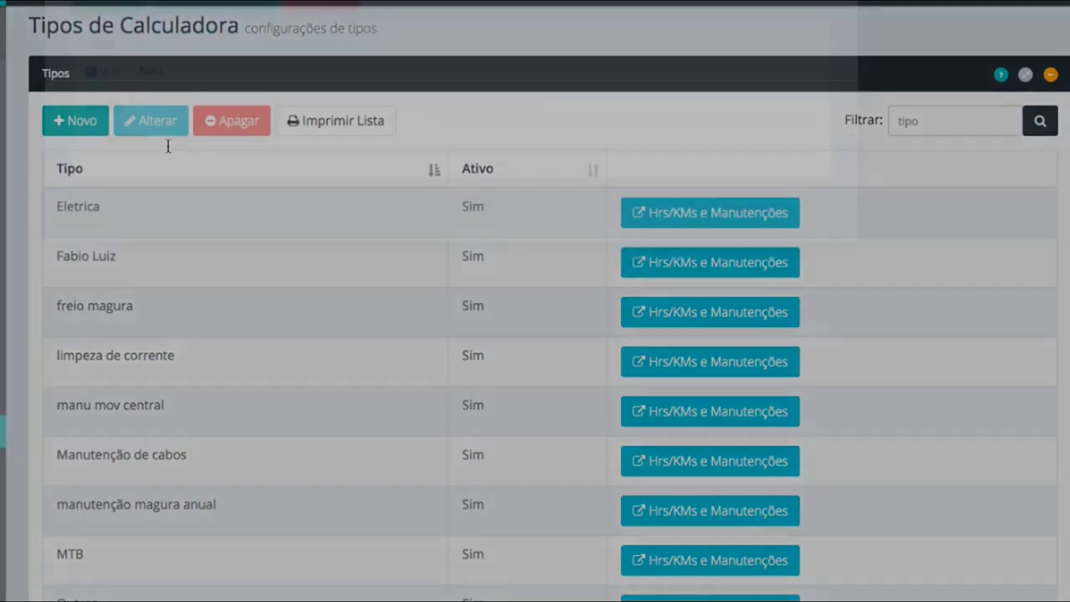
{"action": "left_click", "coordinate": [255, 209]}
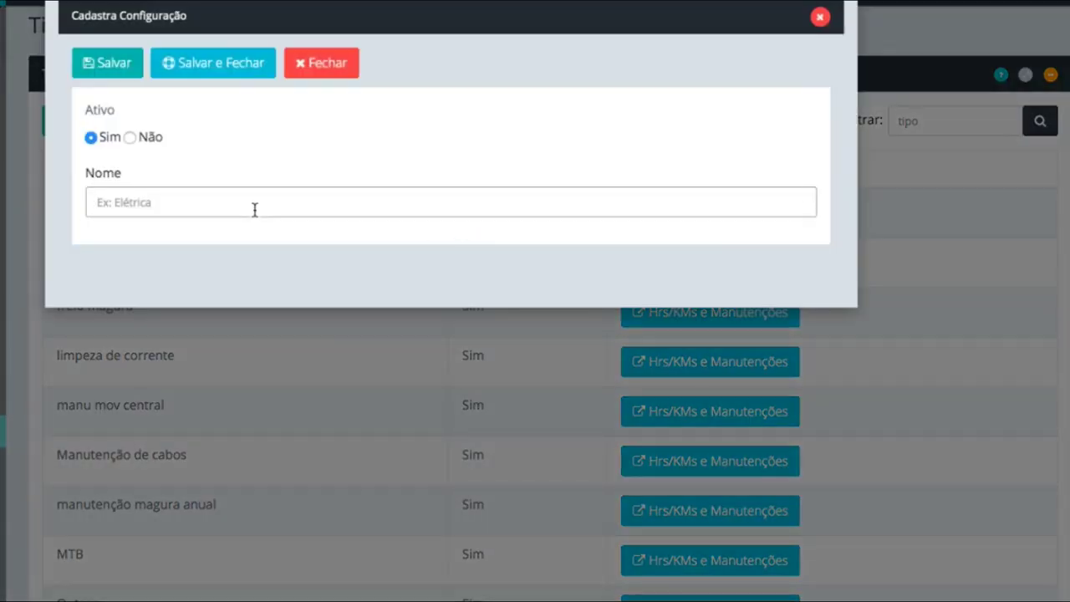
{"action": "type", "text": "shock traseiro"}
{"action": "left_click", "coordinate": [131, 73]}
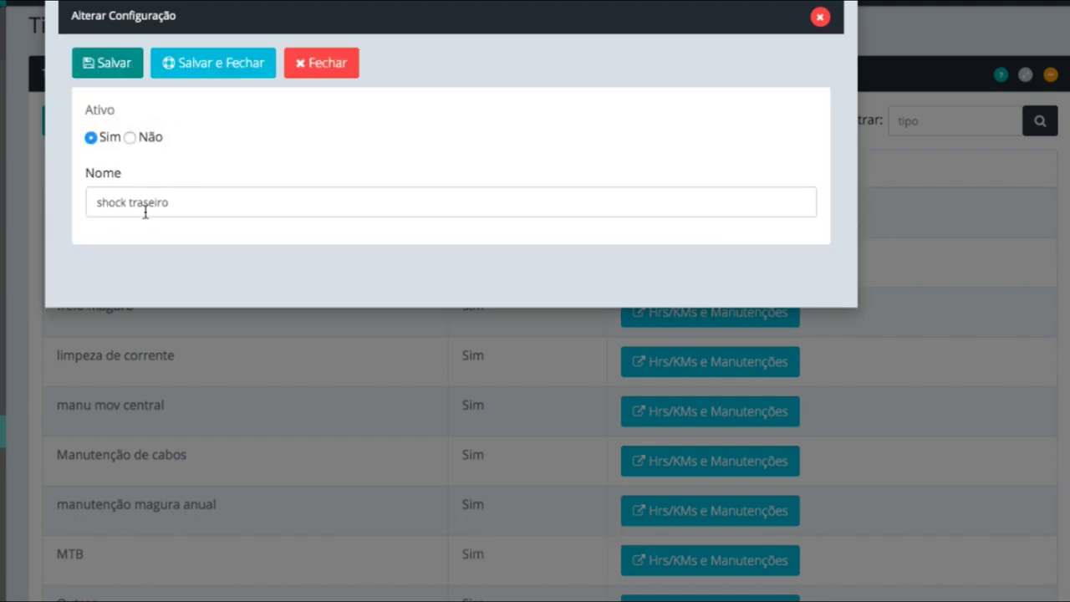
{"action": "left_click", "coordinate": [236, 69]}
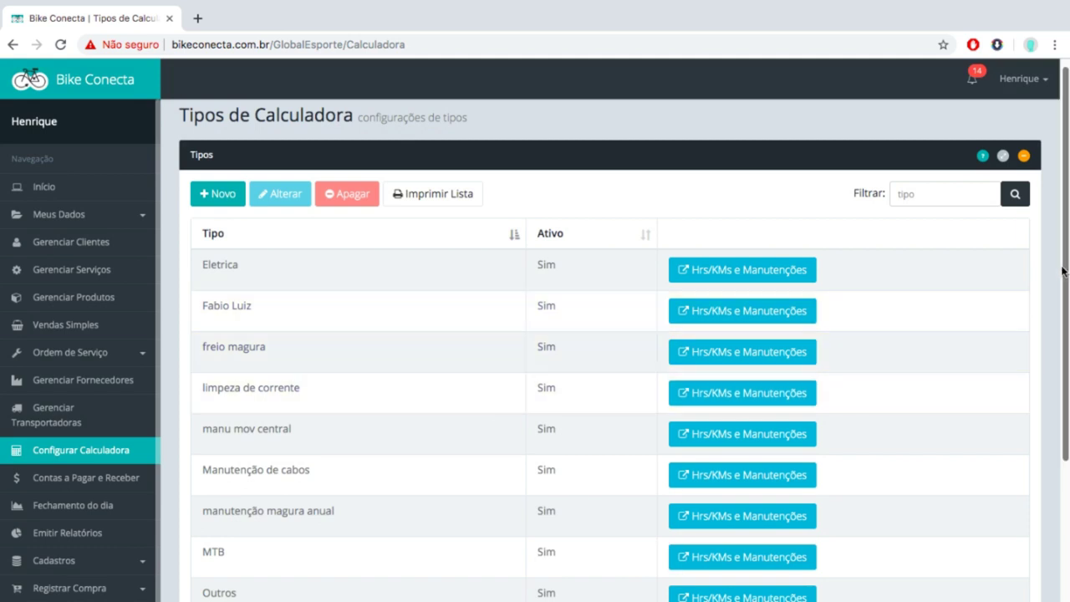
Start a new Hrs/KMs e Manutenções configuration for the shock traseiro type, with Kms set to 1000
{"action": "scroll", "coordinate": [610, 351], "scroll_direction": "down", "scroll_amount": 4}
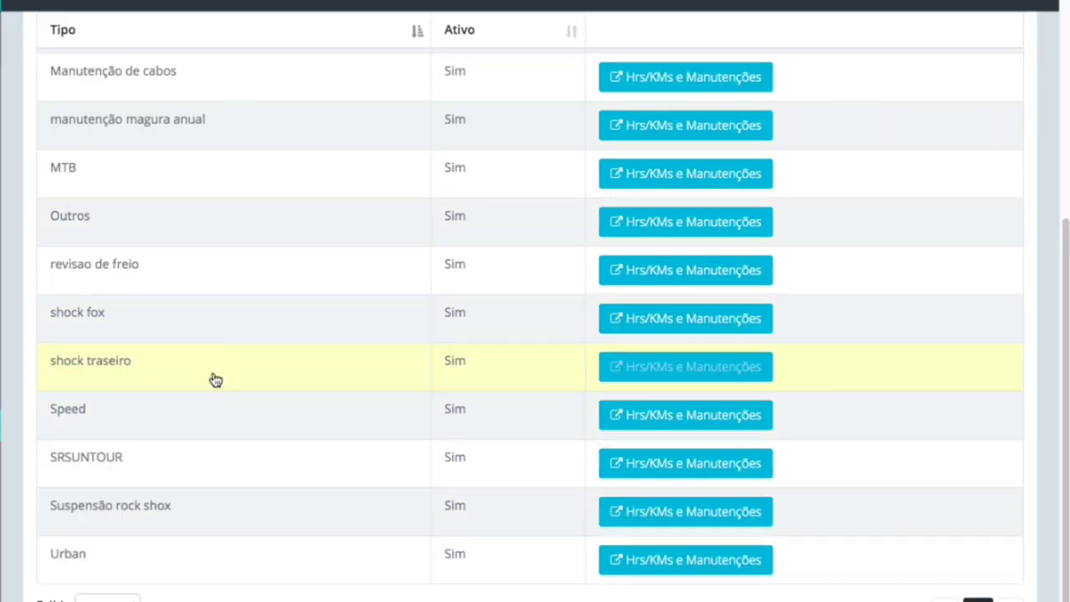
{"action": "left_click", "coordinate": [710, 378]}
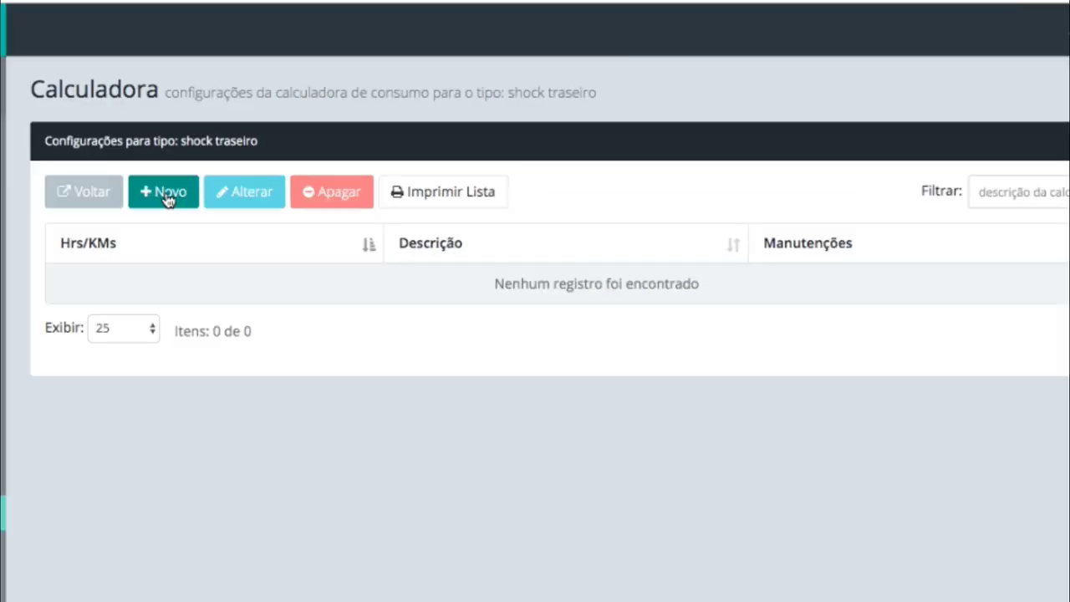
{"action": "left_click", "coordinate": [284, 208]}
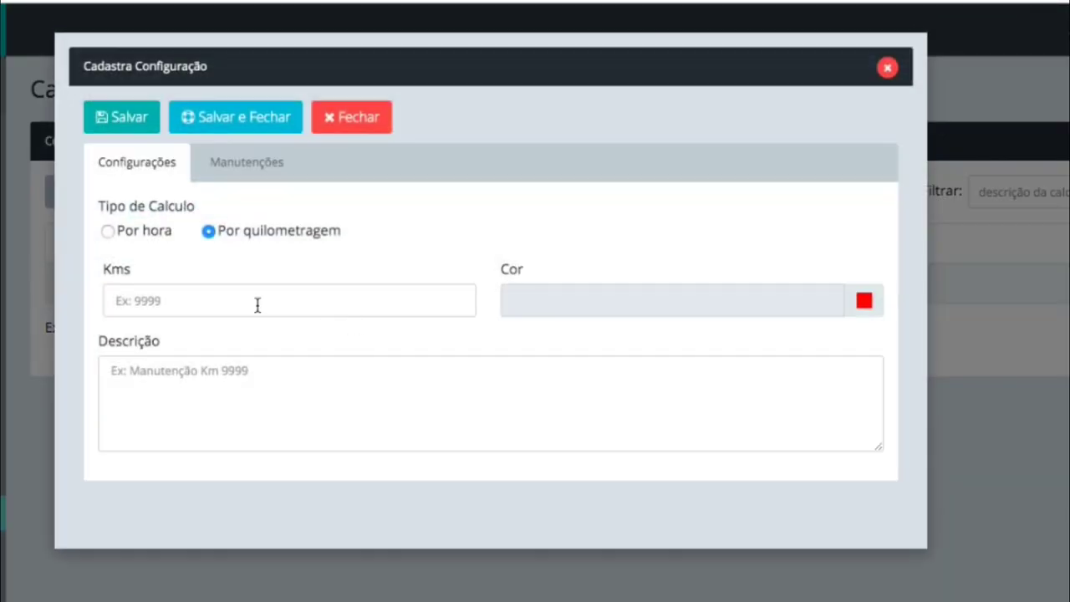
{"action": "left_click", "coordinate": [255, 303]}
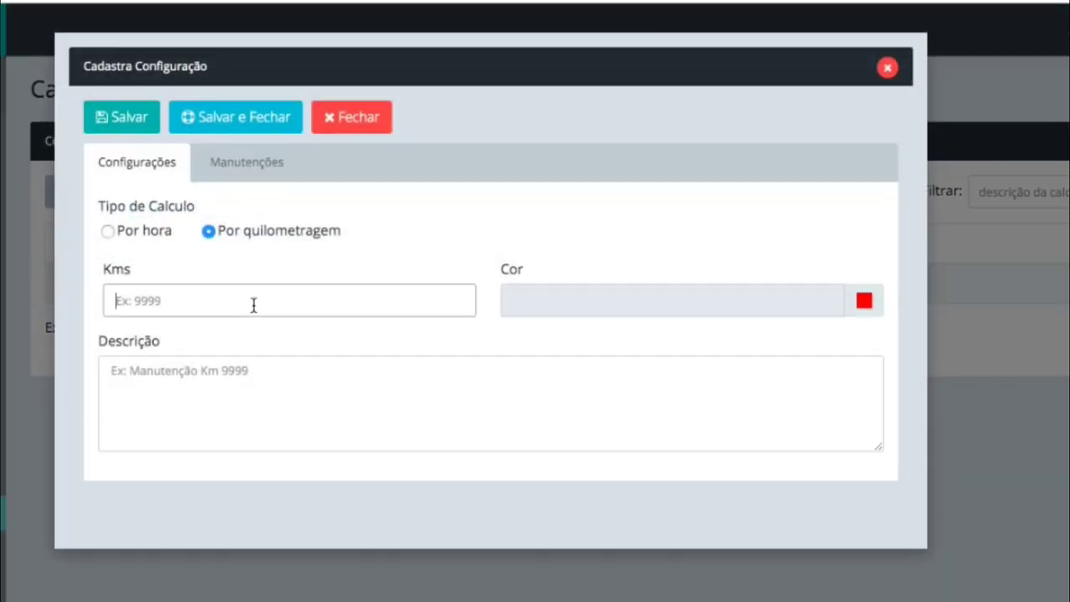
{"action": "type", "text": "1000"}
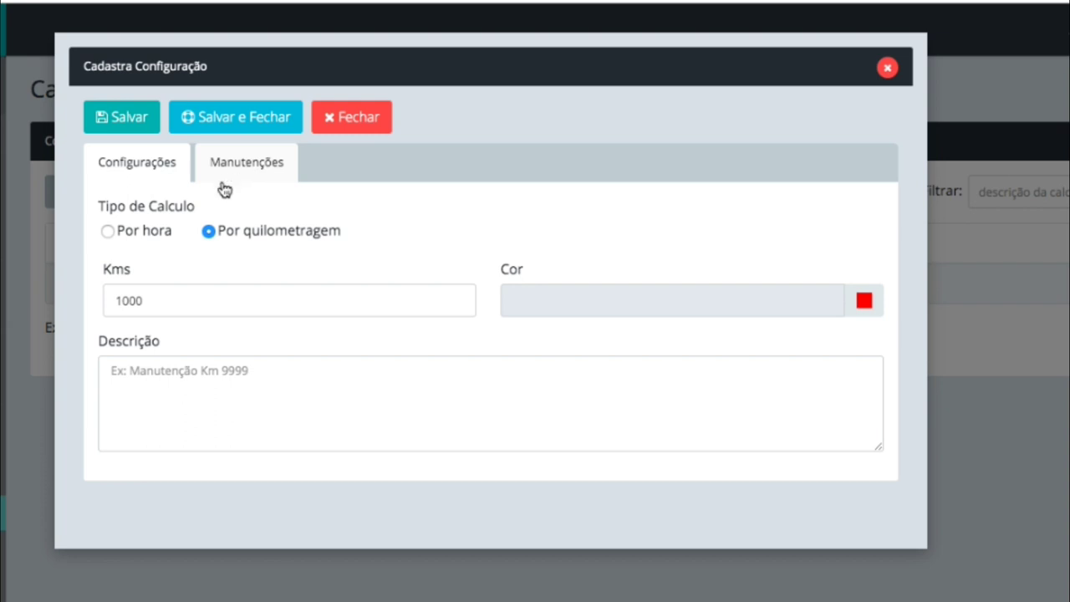
Switch the calculation type to Por hora and set 200 hours and 00 minutes
{"action": "left_click", "coordinate": [108, 232]}
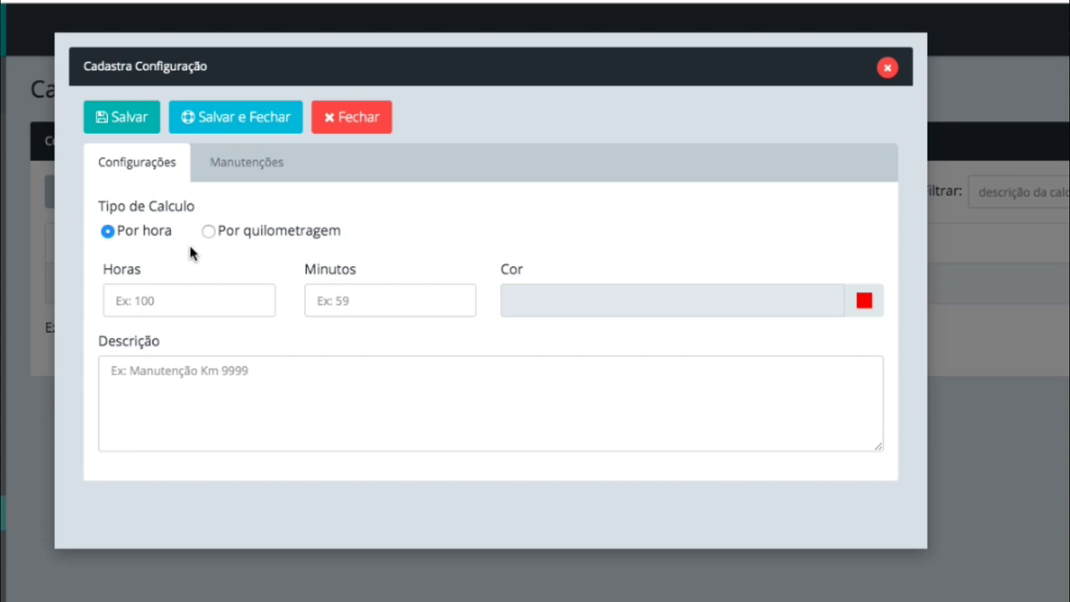
{"action": "left_click", "coordinate": [170, 306]}
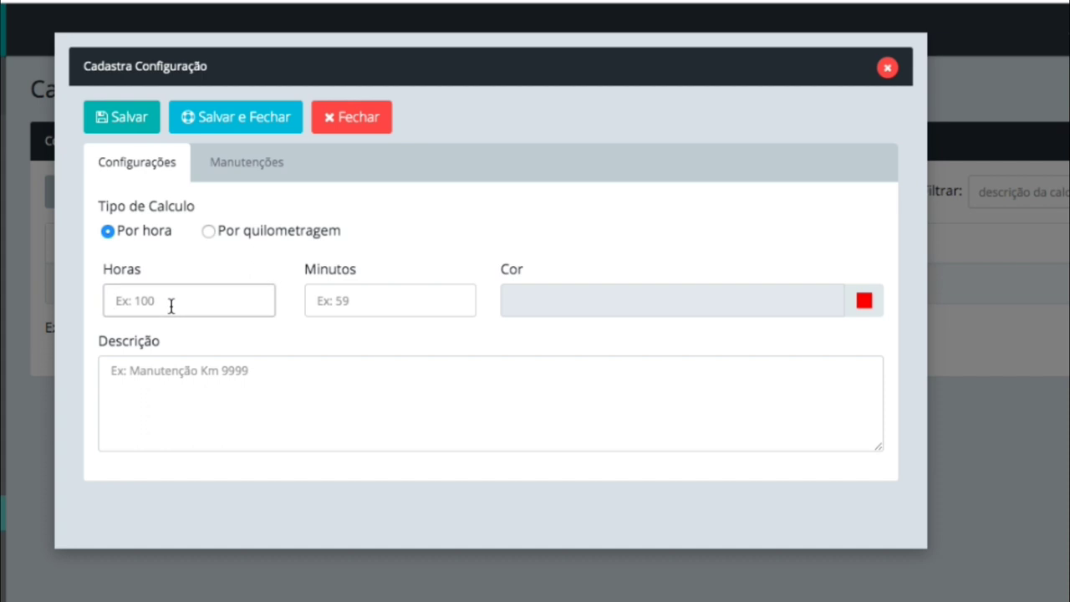
{"action": "type", "text": "2000"}
{"action": "key", "text": "Tab"}
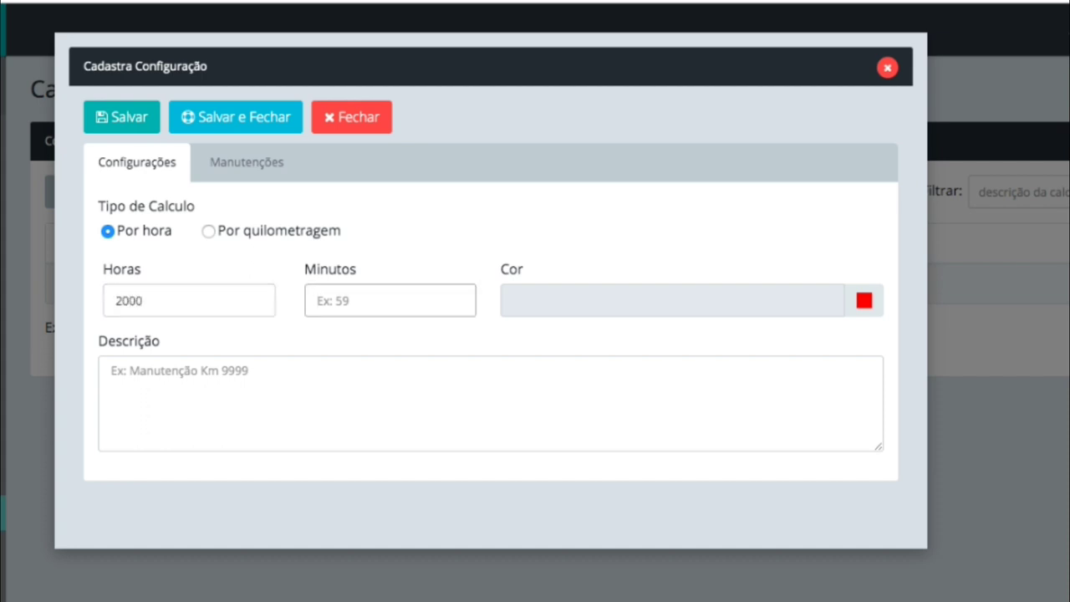
{"action": "double_click", "coordinate": [166, 305]}
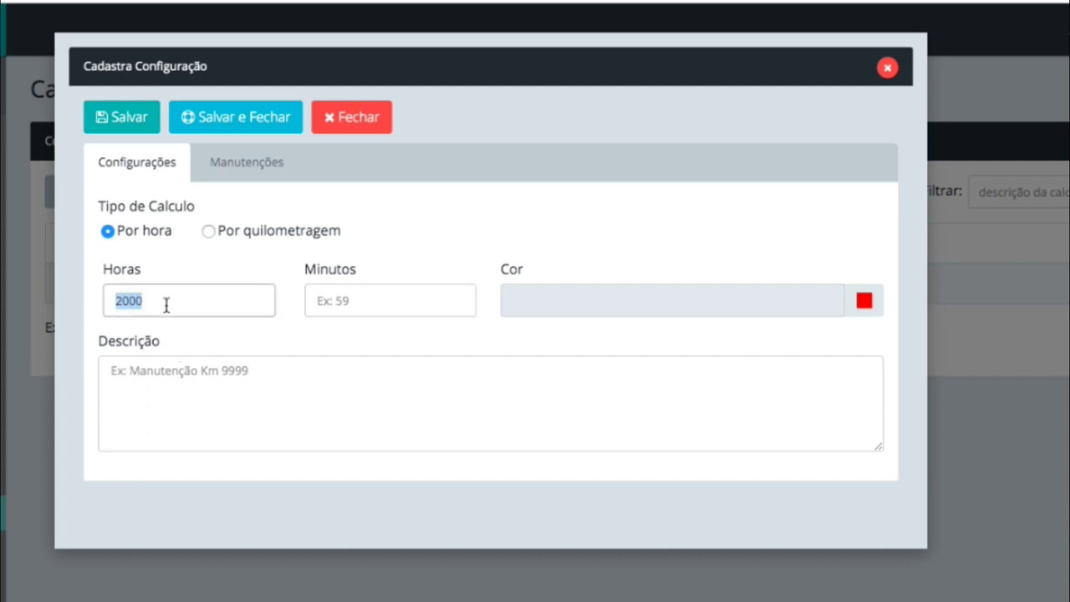
{"action": "type", "text": "200"}
{"action": "key", "text": "Tab"}
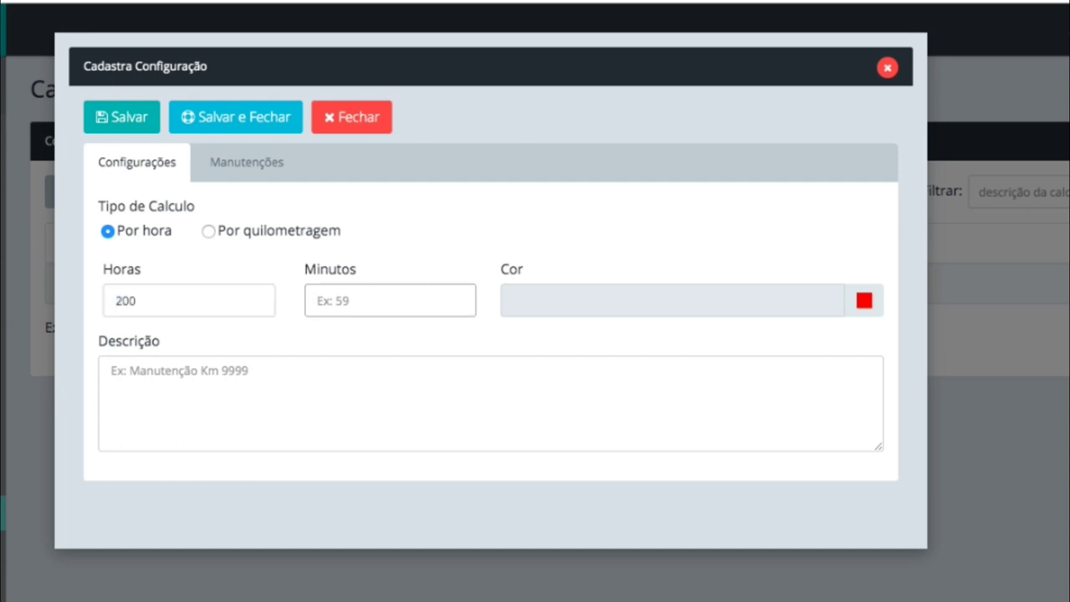
{"action": "type", "text": "00"}
Add a maintenance item to the configuration described as "substituição dos o-rings full service kit"
{"action": "left_click", "coordinate": [215, 159]}
{"action": "left_click", "coordinate": [235, 216]}
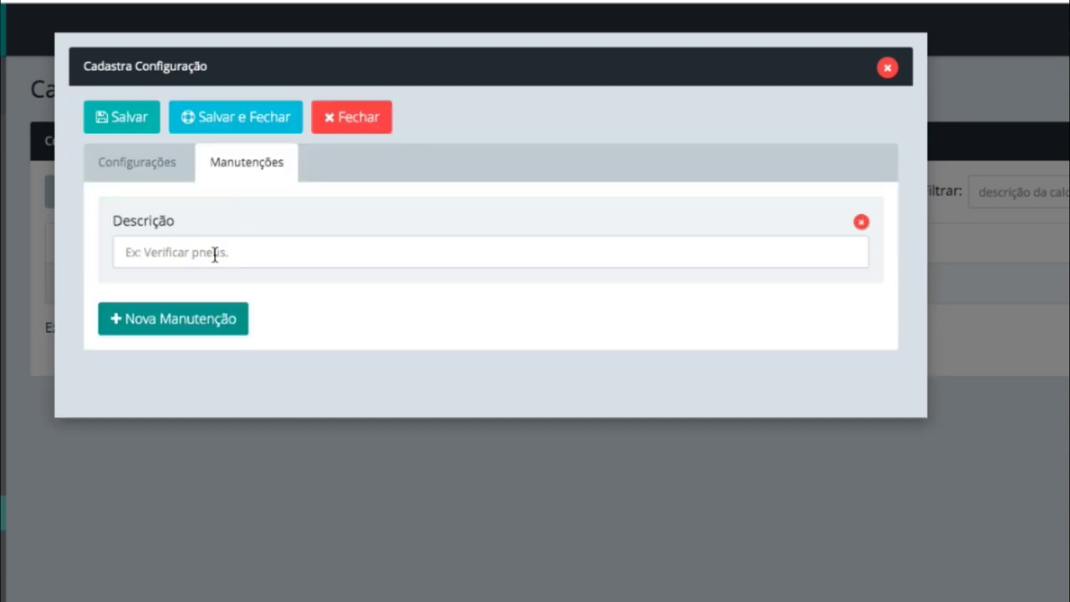
{"action": "left_click", "coordinate": [215, 255]}
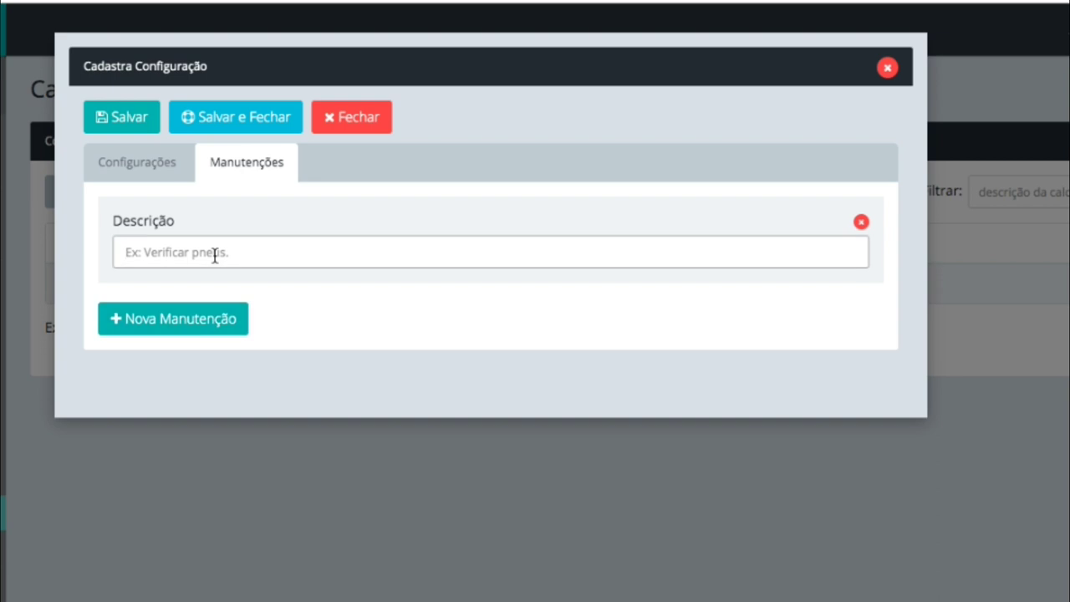
{"action": "type", "text": "substi"}
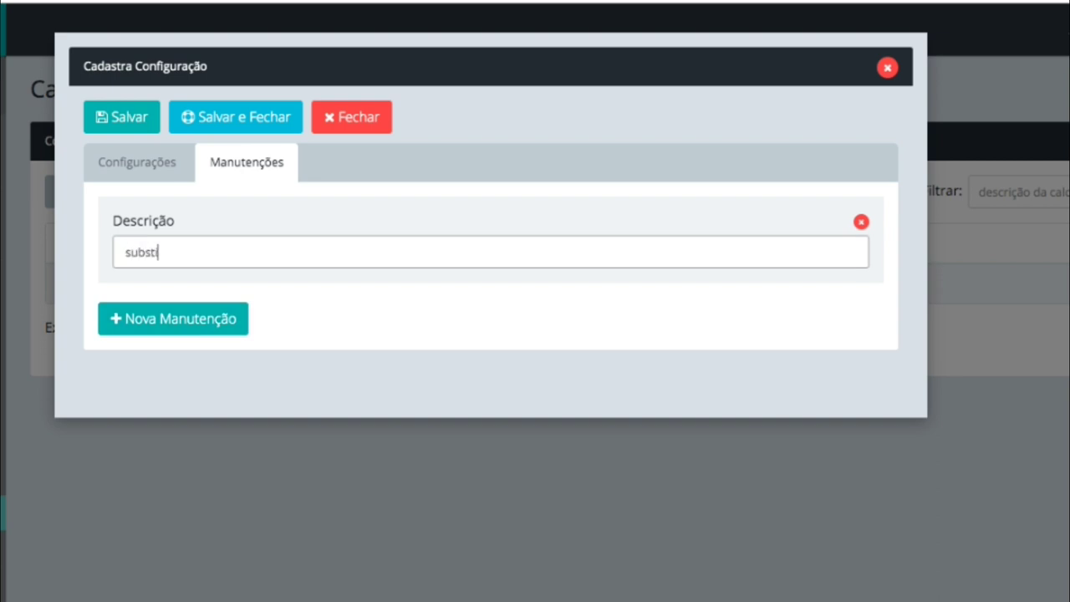
{"action": "type", "text": "tuic"}
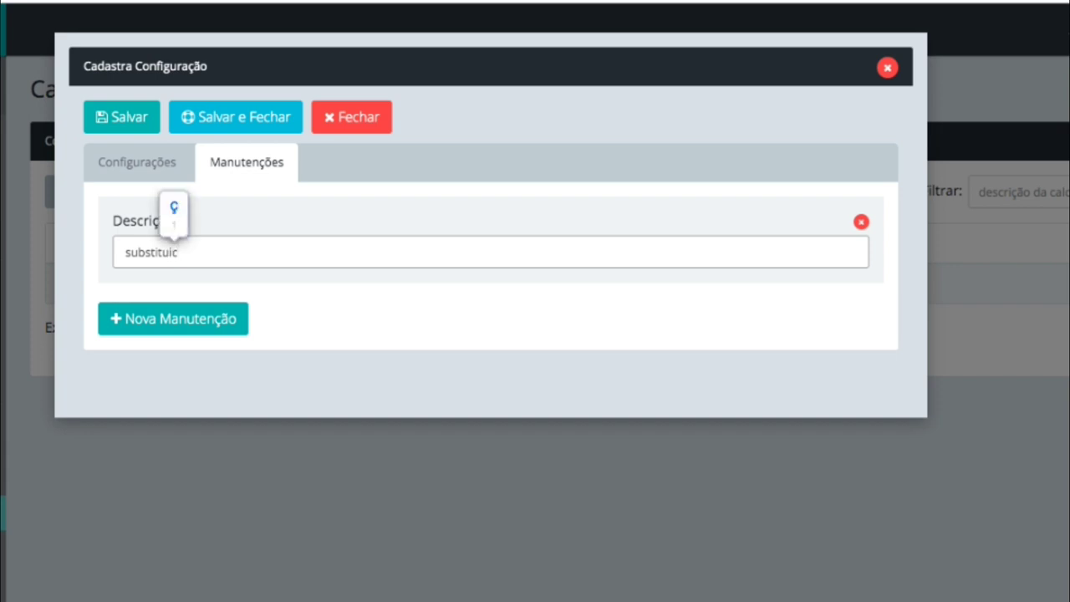
{"action": "type", "text": "aa"}
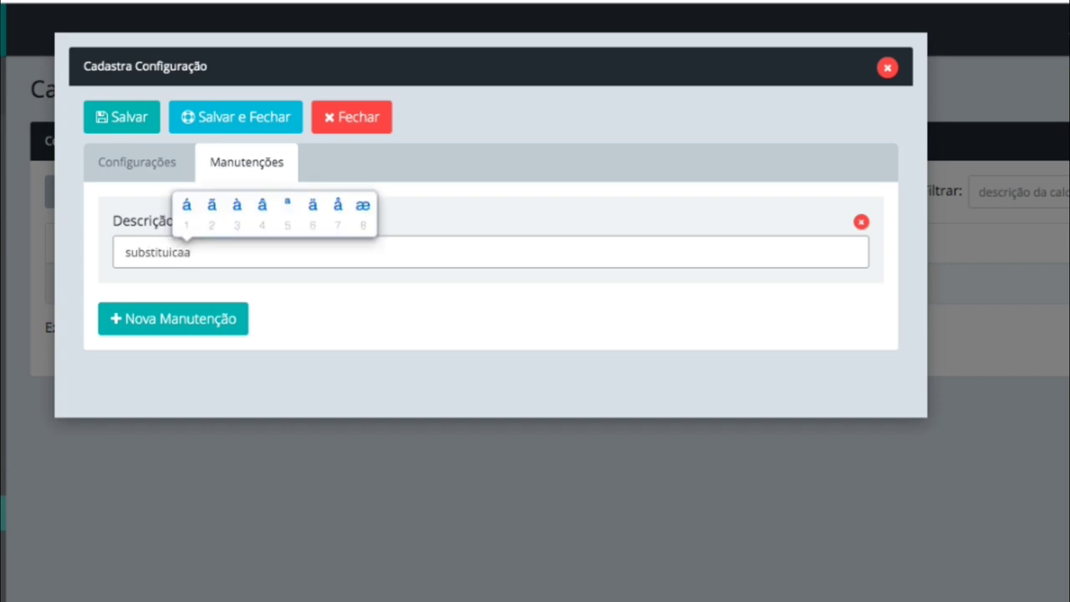
{"action": "type", "text": "6"}
{"action": "type", "text": "o"}
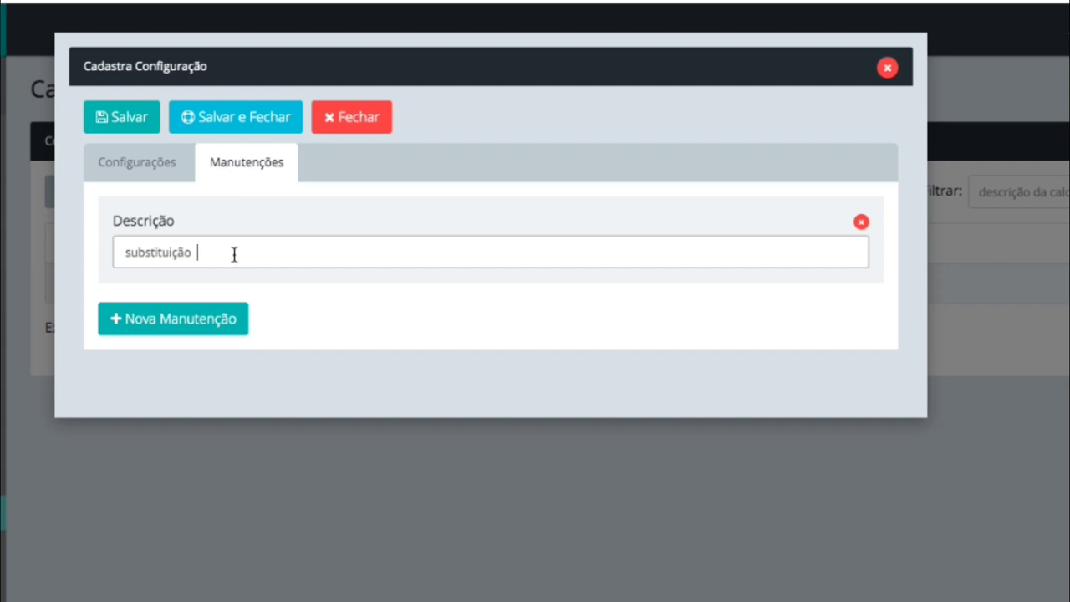
{"action": "type", "text": " dos orings full service "}
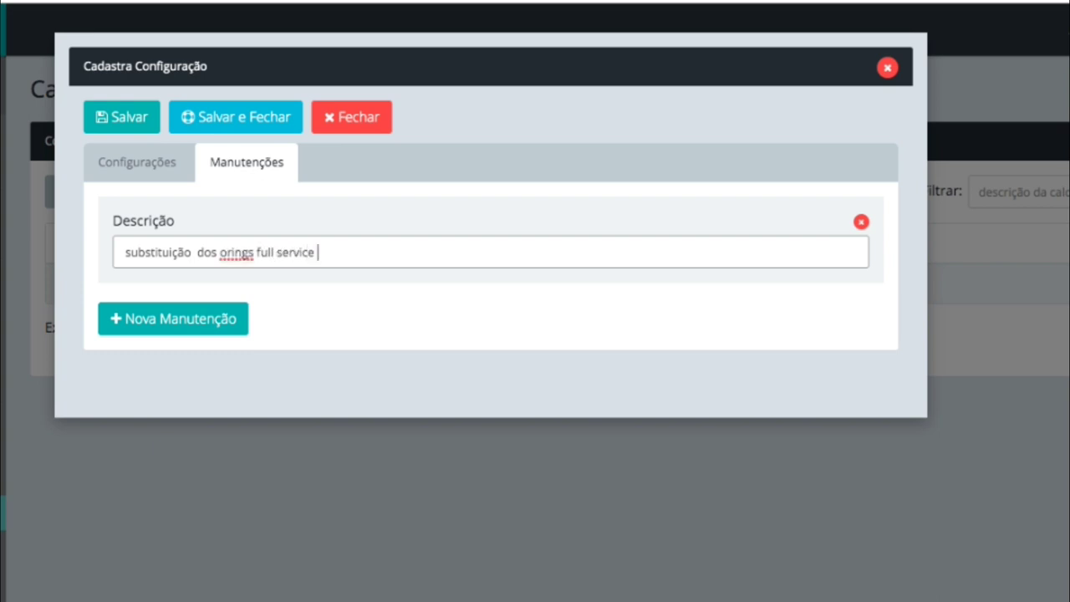
{"action": "type", "text": "kit"}
{"action": "left_click", "coordinate": [227, 254]}
{"action": "type", "text": "-"}
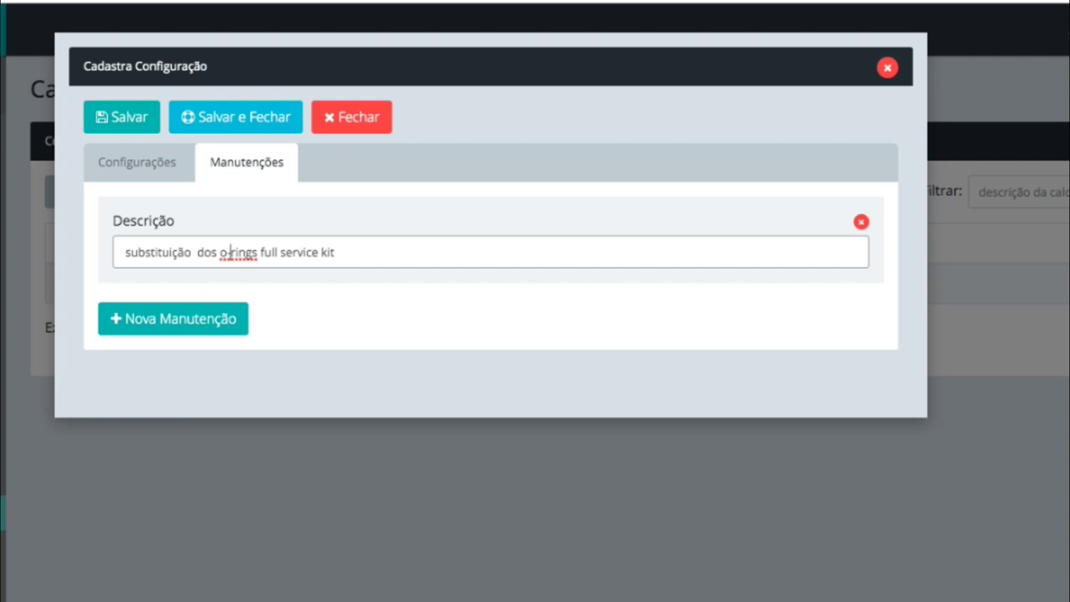
{"action": "left_click", "coordinate": [352, 249]}
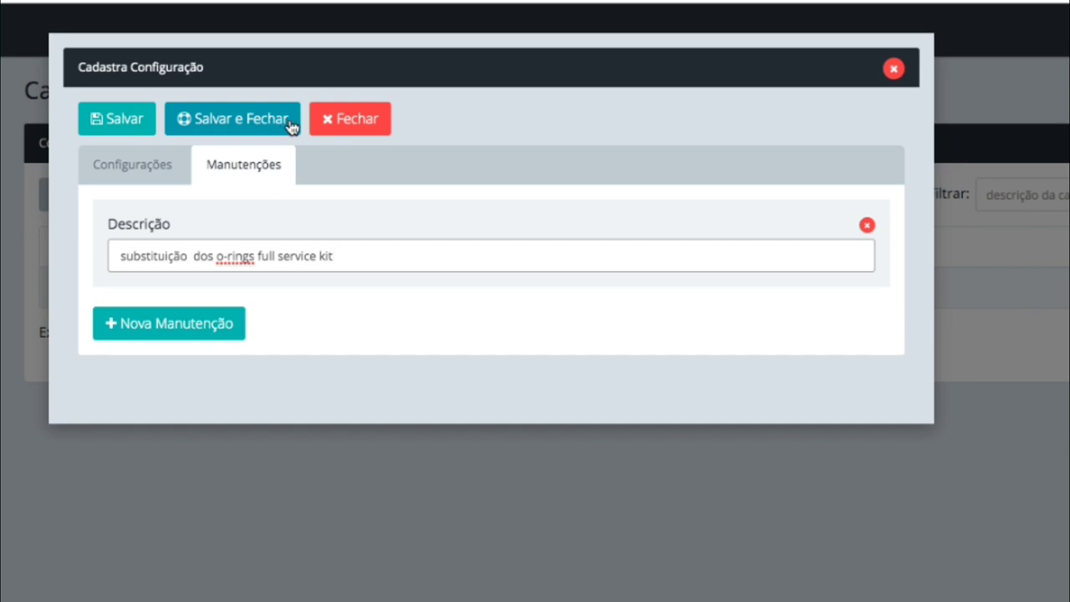
Add a second maintenance item with the description "limpeza"
{"action": "left_click", "coordinate": [216, 345]}
{"action": "left_click", "coordinate": [229, 373]}
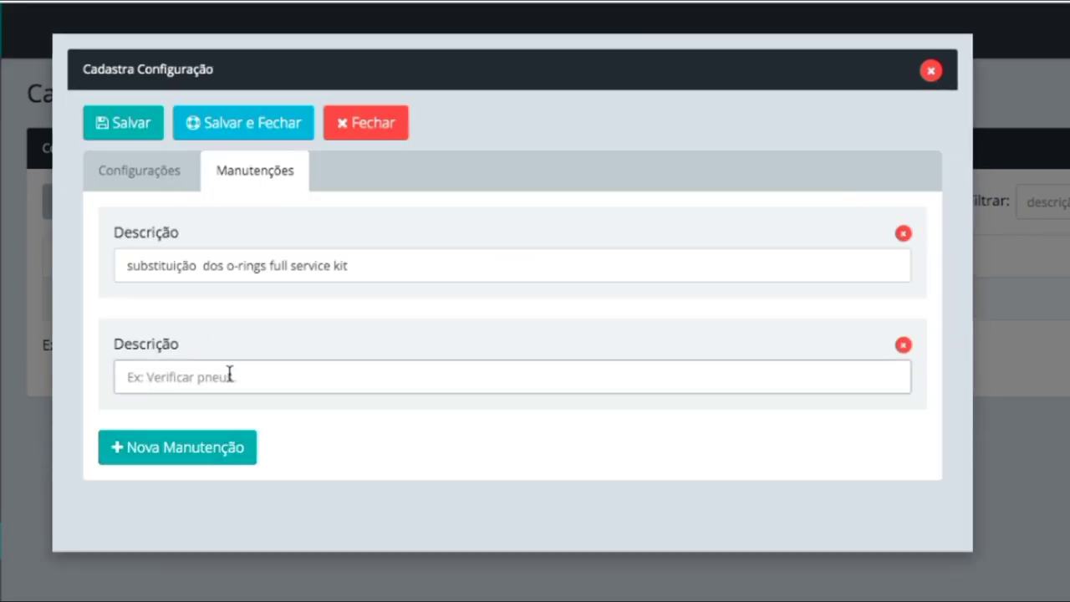
{"action": "type", "text": "limpez"}
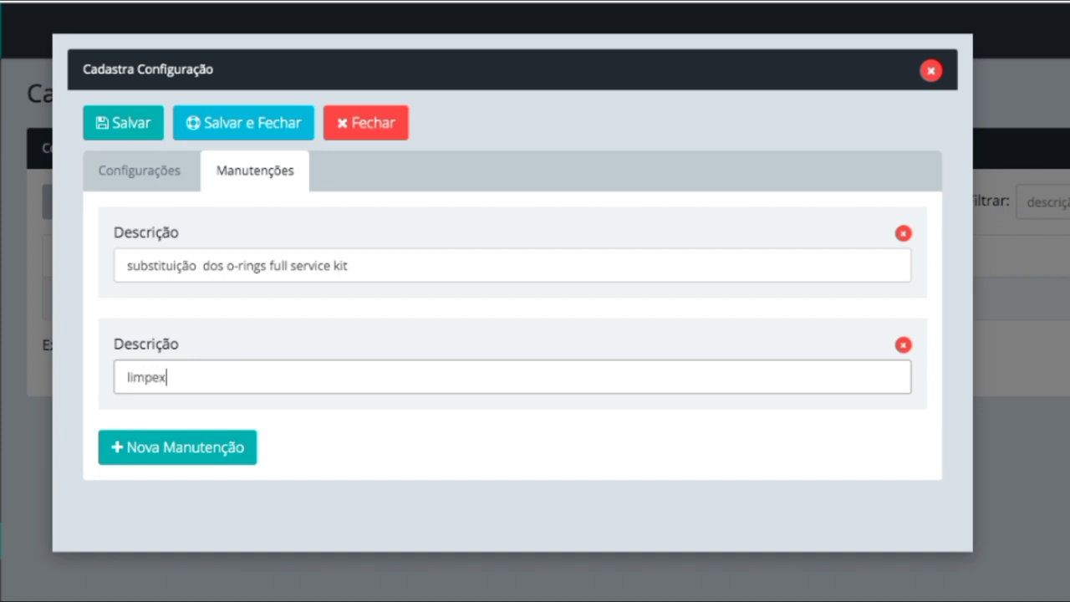
{"action": "type", "text": "a"}
Add a third maintenance item described as "troca de oleo", then save and close the configuration
{"action": "left_click", "coordinate": [198, 451]}
{"action": "left_click", "coordinate": [199, 485]}
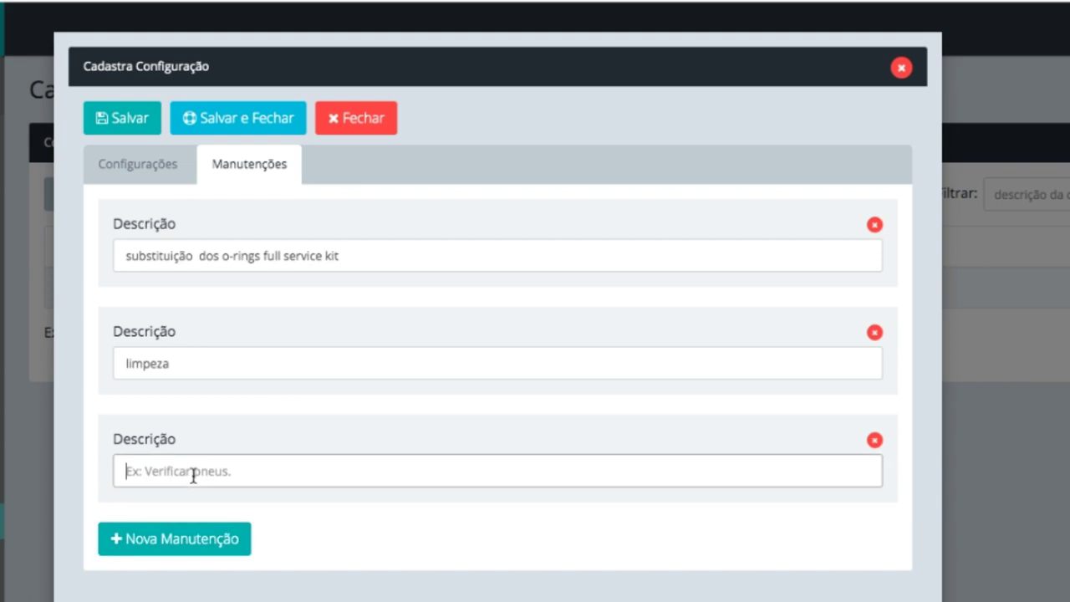
{"action": "type", "text": "trave"}
{"action": "key", "text": "BackSpace"}
{"action": "type", "text": "o"}
{"action": "key", "text": "BackSpace"}
{"action": "key", "text": "BackSpace"}
{"action": "key", "text": "BackSpace"}
{"action": "type", "text": "oca de oleo"}
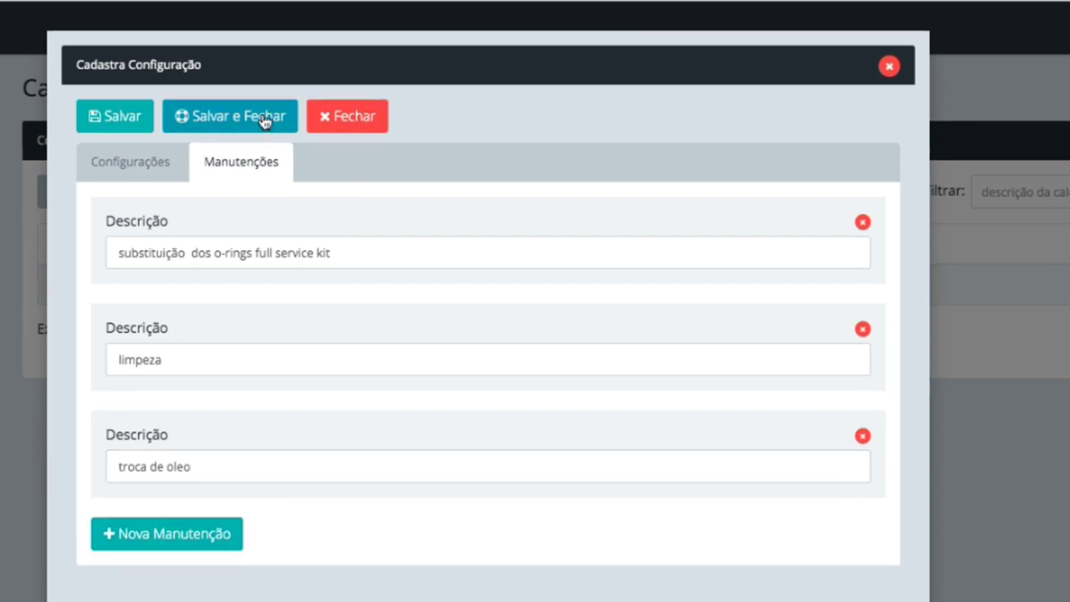
{"action": "left_click", "coordinate": [263, 121]}
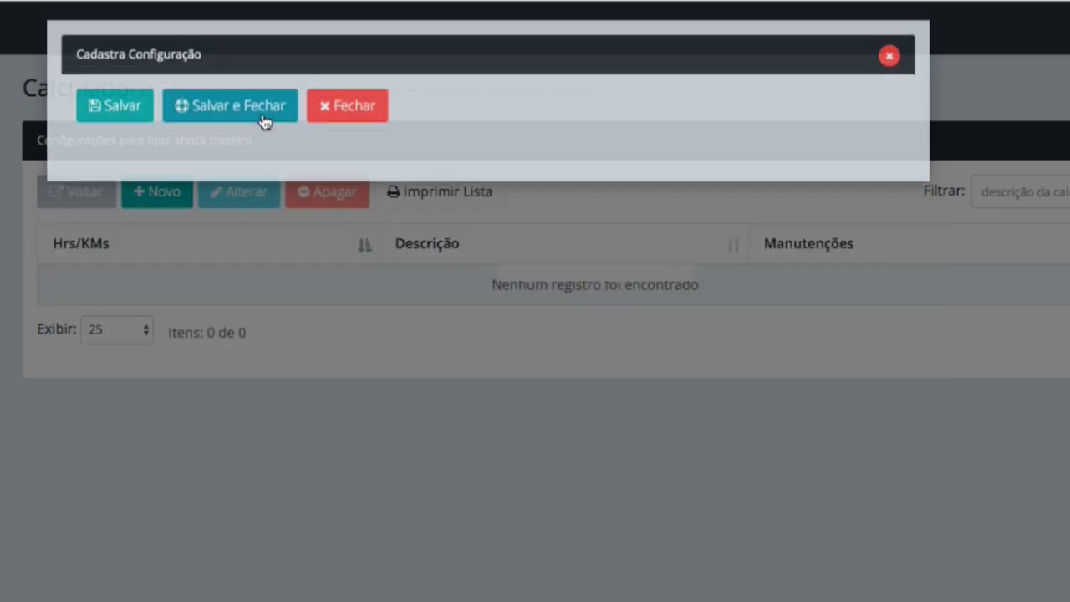